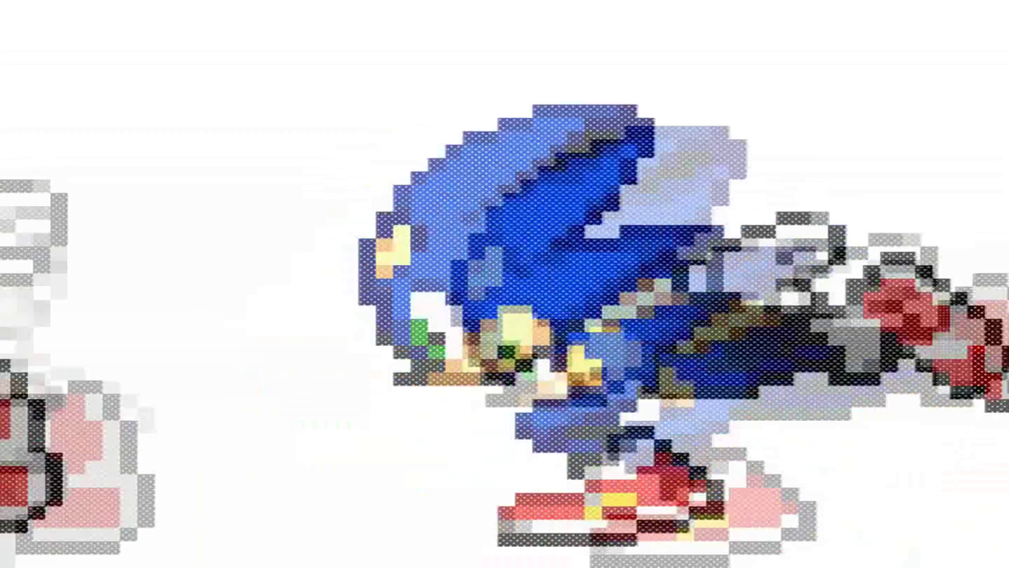
Reposition the frame 6 sprite in Symbol 1 to line up with the earlier poses and check the run cycle's keyframes
left_click_drag(690, 412, 434, 84)
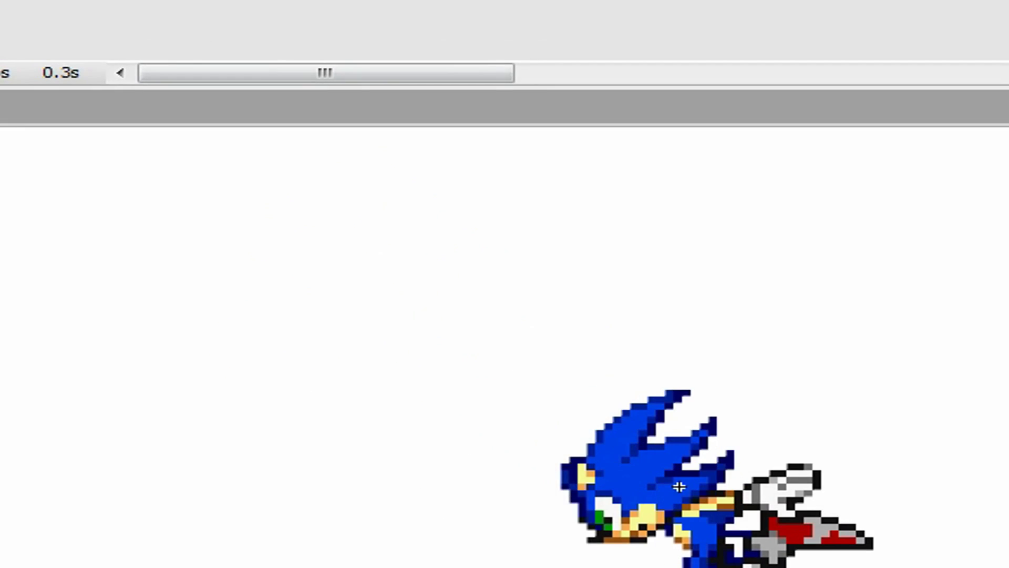
left_click(68, 64)
left_click(55, 63)
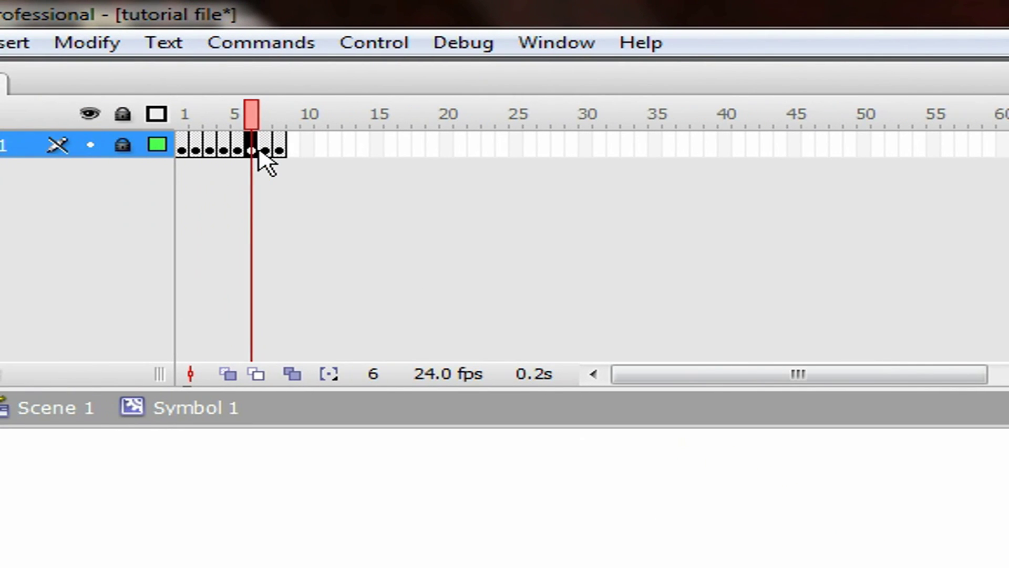
left_click(237, 150)
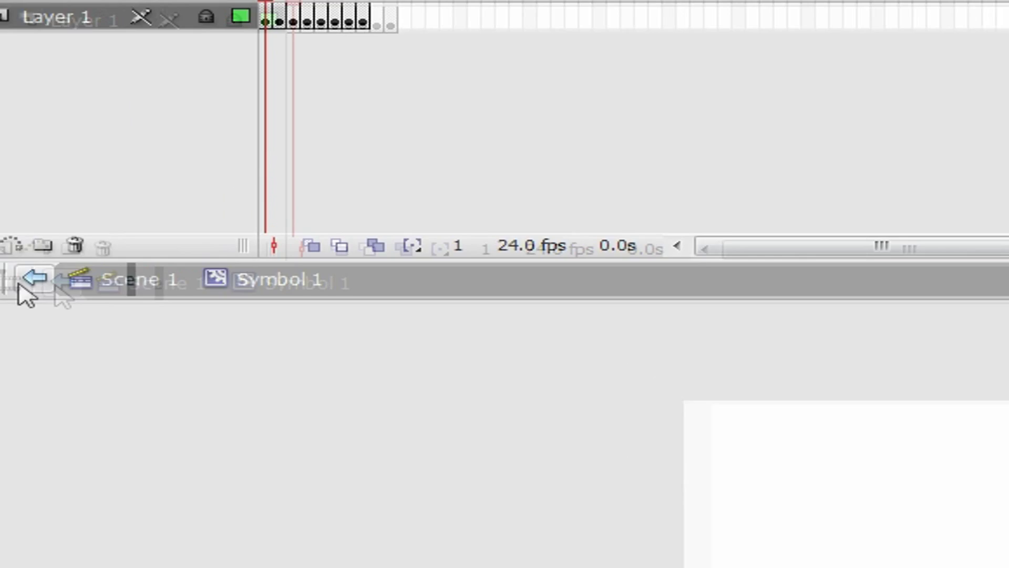
Return to Scene 1 and flip the running Sonic instance horizontally
left_click(31, 279)
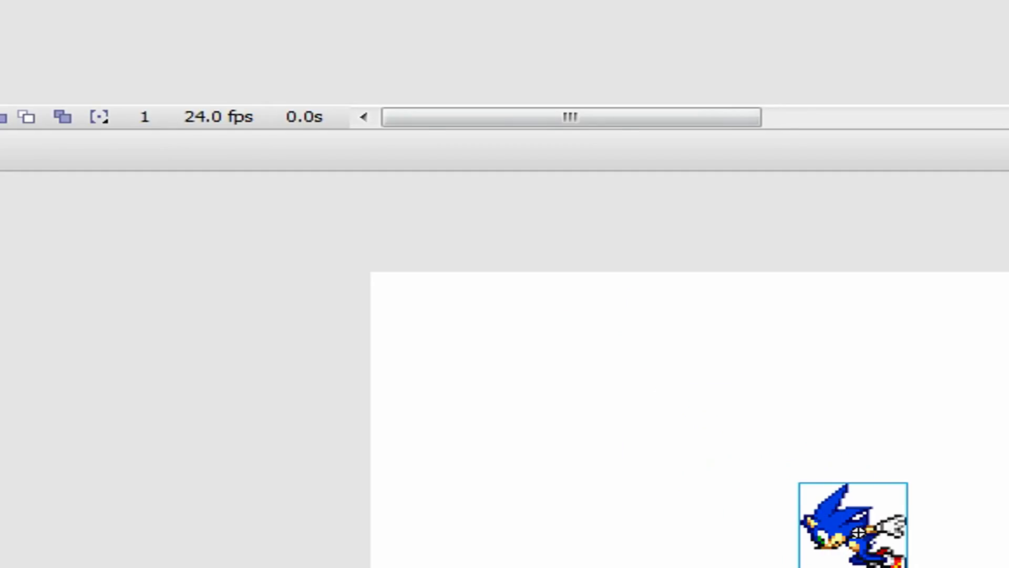
left_click(443, 42)
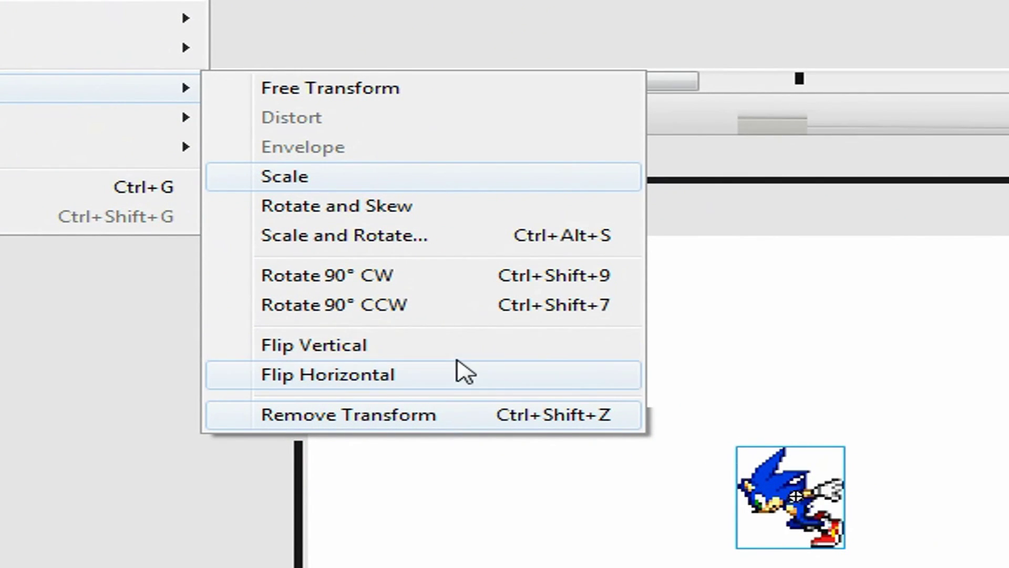
left_click(337, 376)
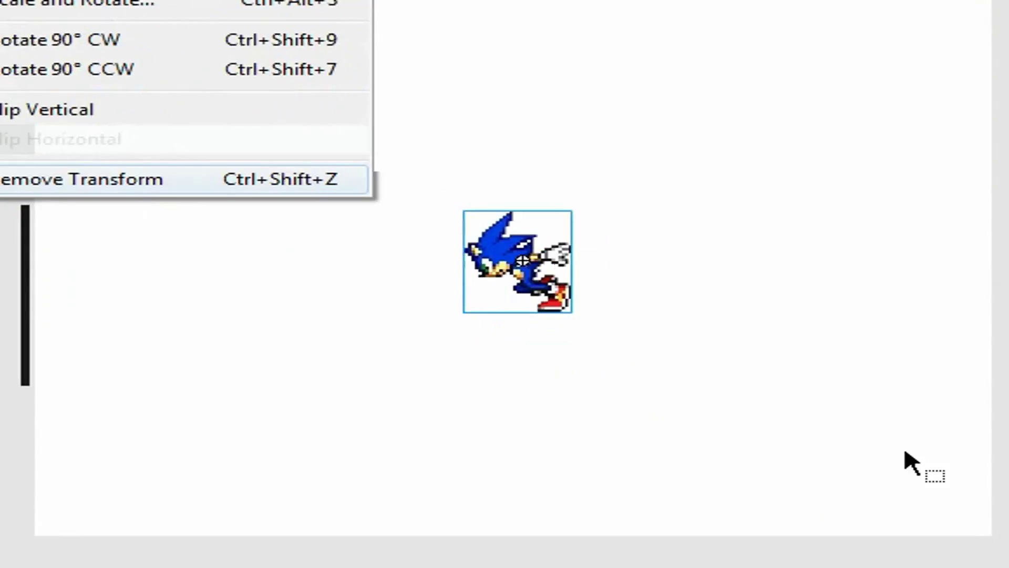
Insert a keyframe at frame 10 of Layer 1
left_click(611, 164)
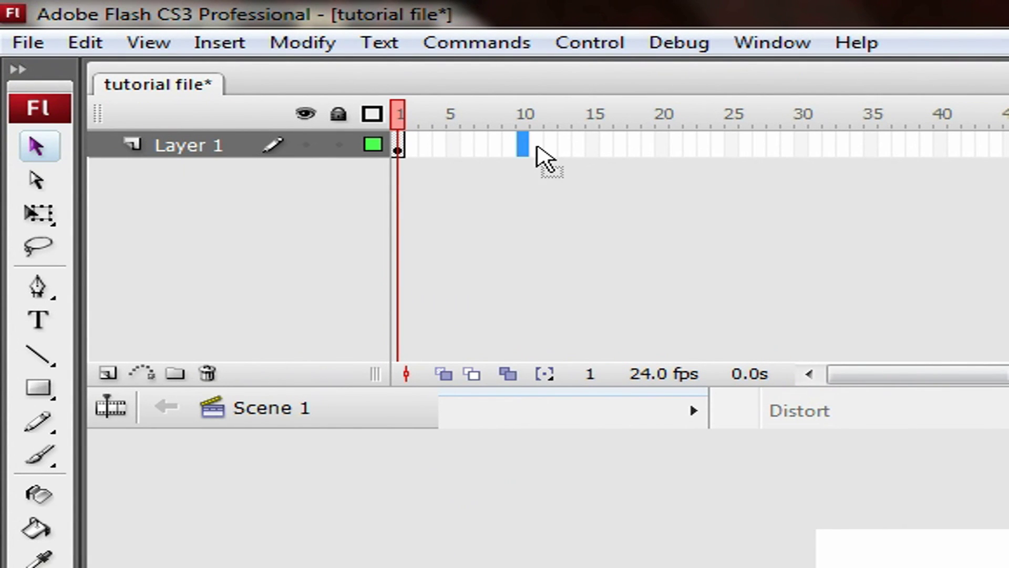
right_click(522, 153)
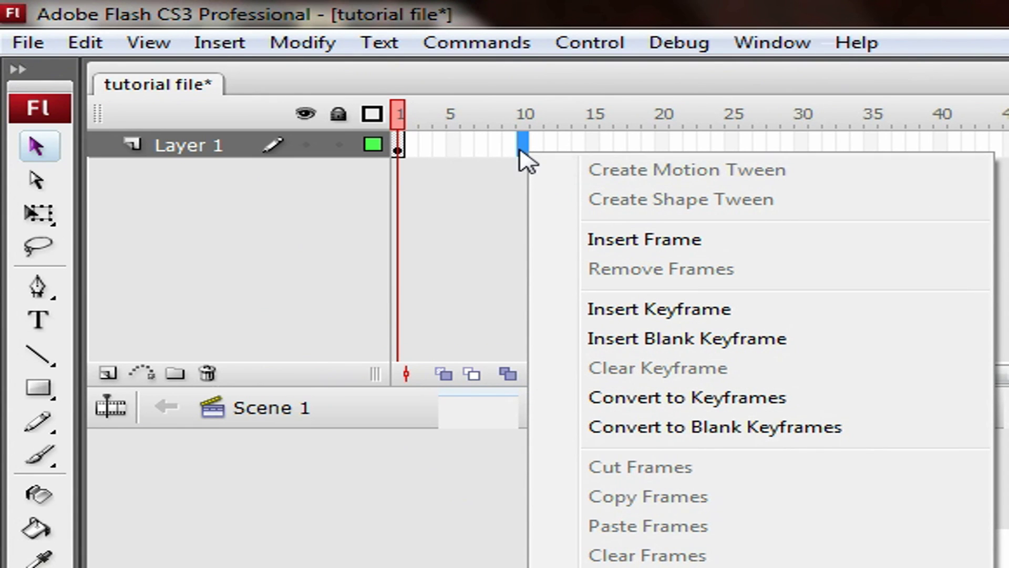
left_click(521, 153)
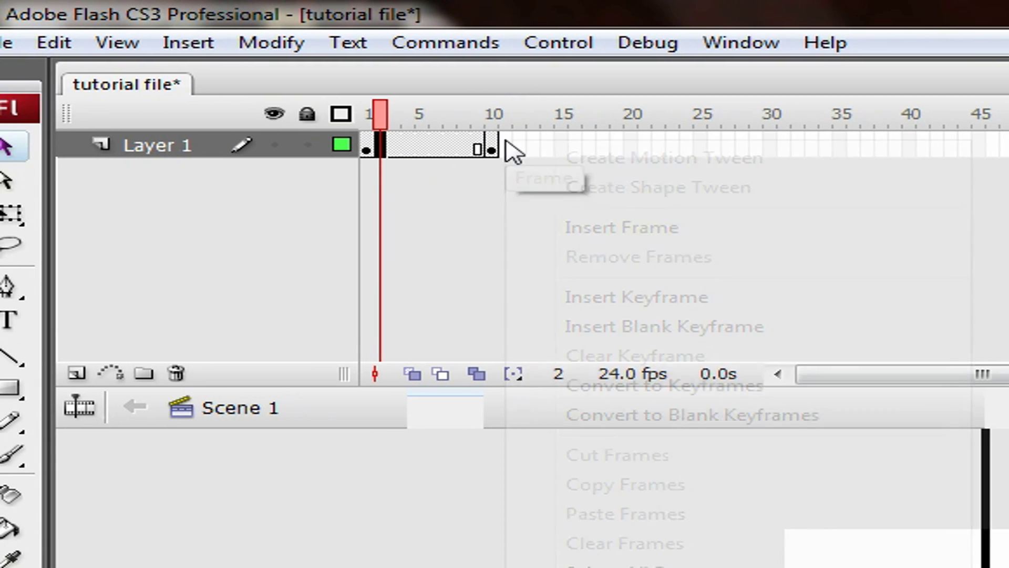
Insert a plain frame at frame 11 of Layer 1 and remove it again
right_click(532, 148)
left_click(594, 211)
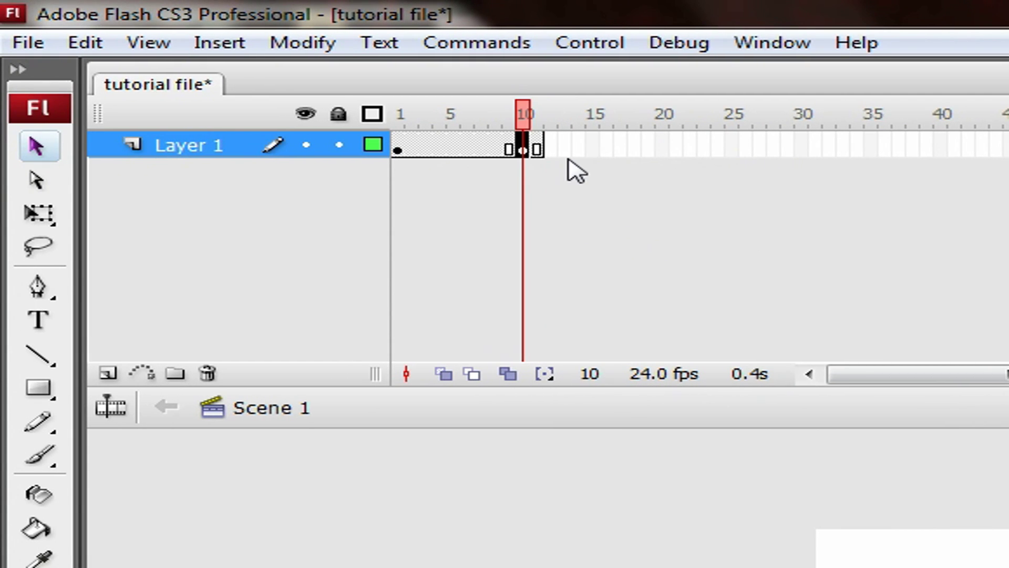
right_click(528, 156)
left_click(537, 150)
right_click(537, 148)
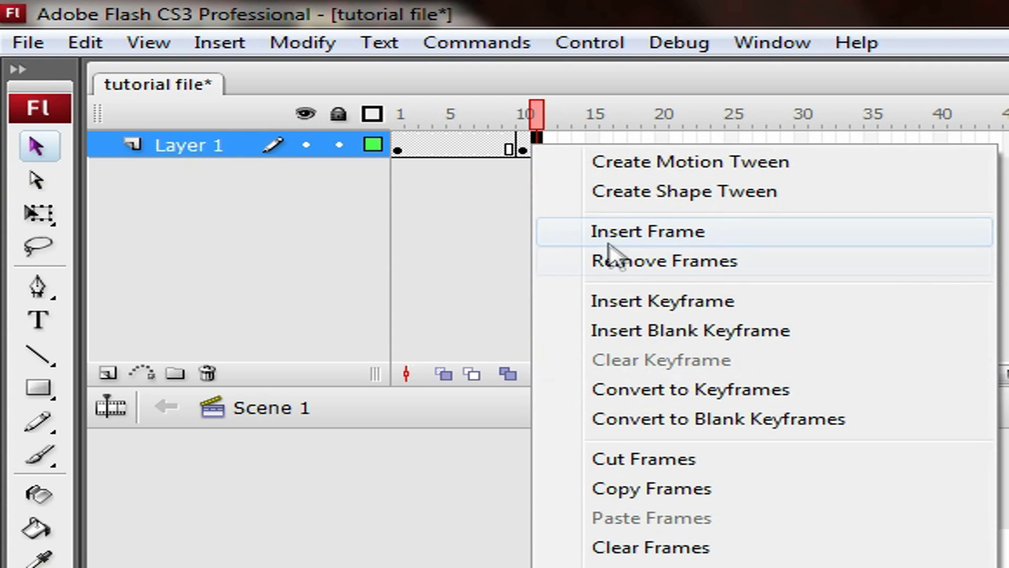
left_click(717, 270)
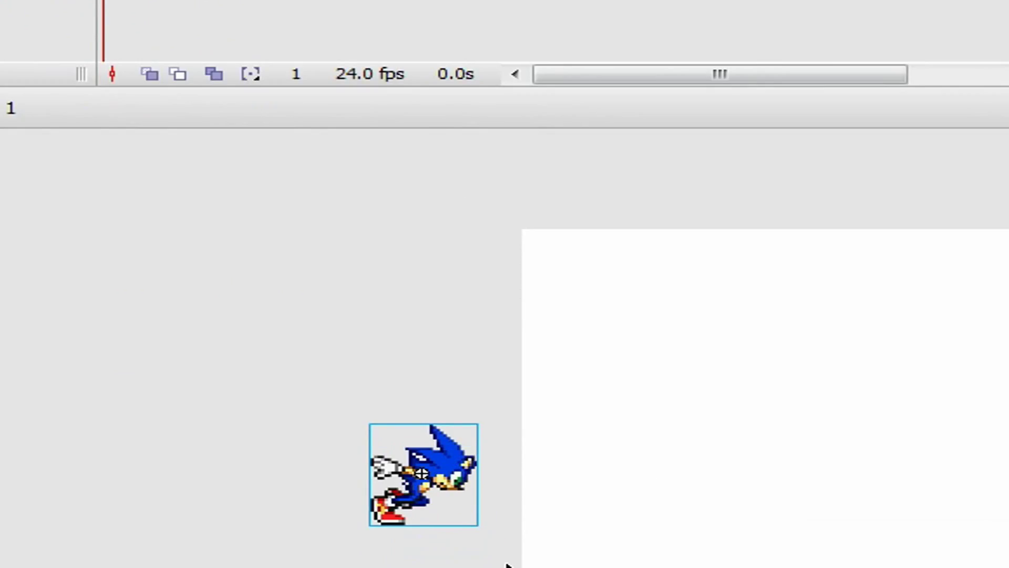
Create a motion tween between the keyframes at frames 1 and 10 of Layer 1
left_click_drag(412, 22, 474, 24)
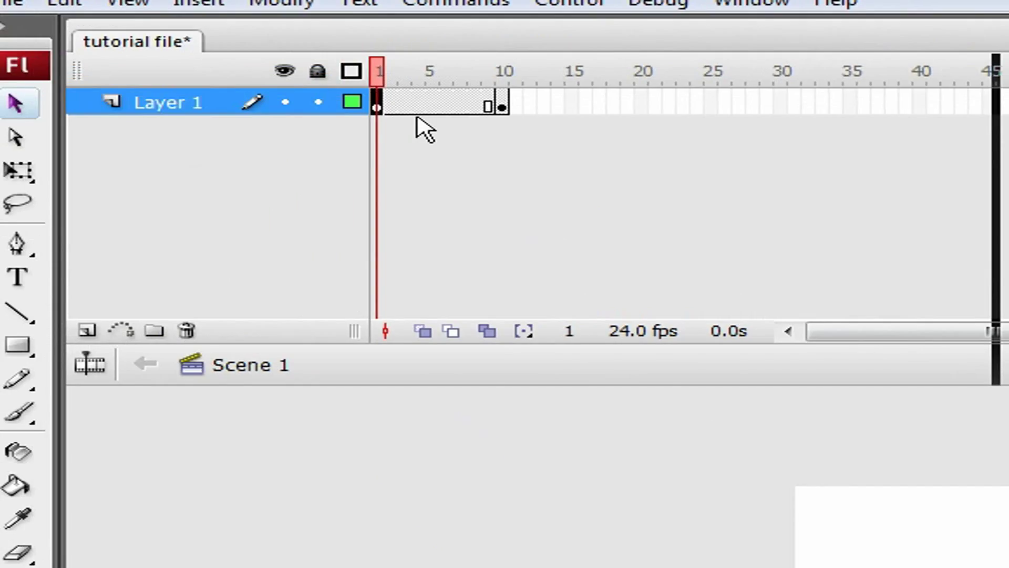
left_click_drag(418, 107, 505, 109)
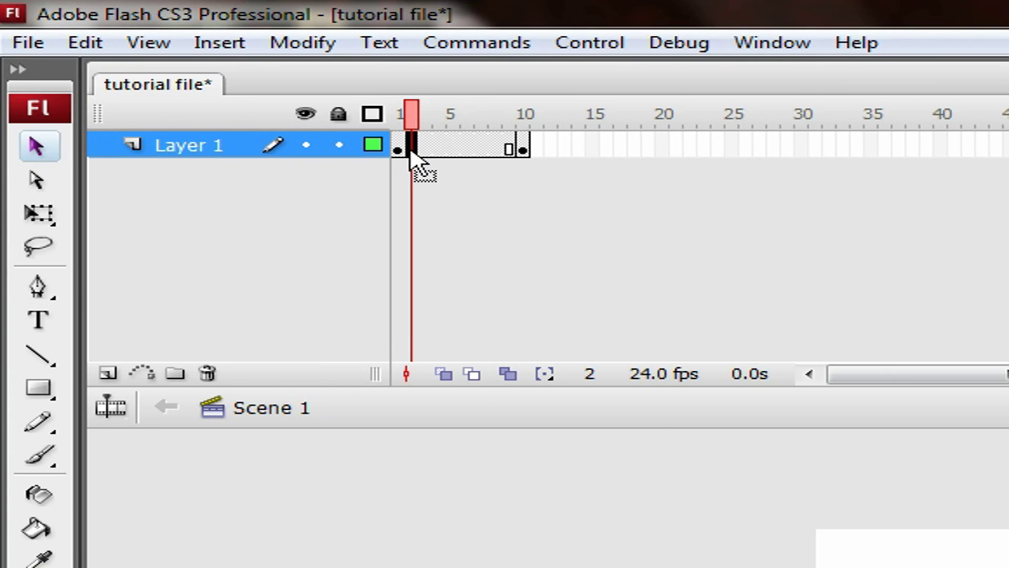
right_click(411, 159)
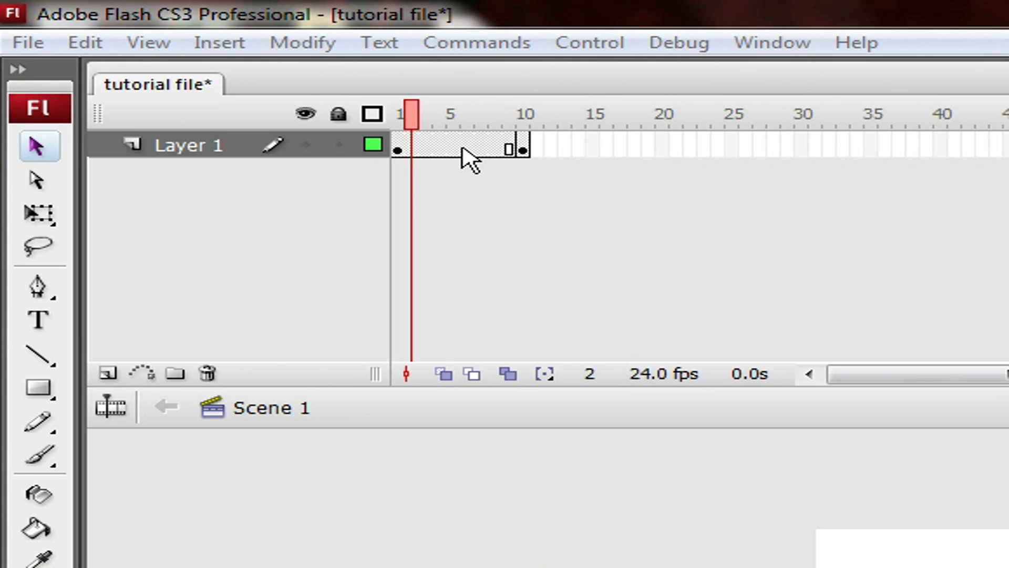
right_click(463, 150)
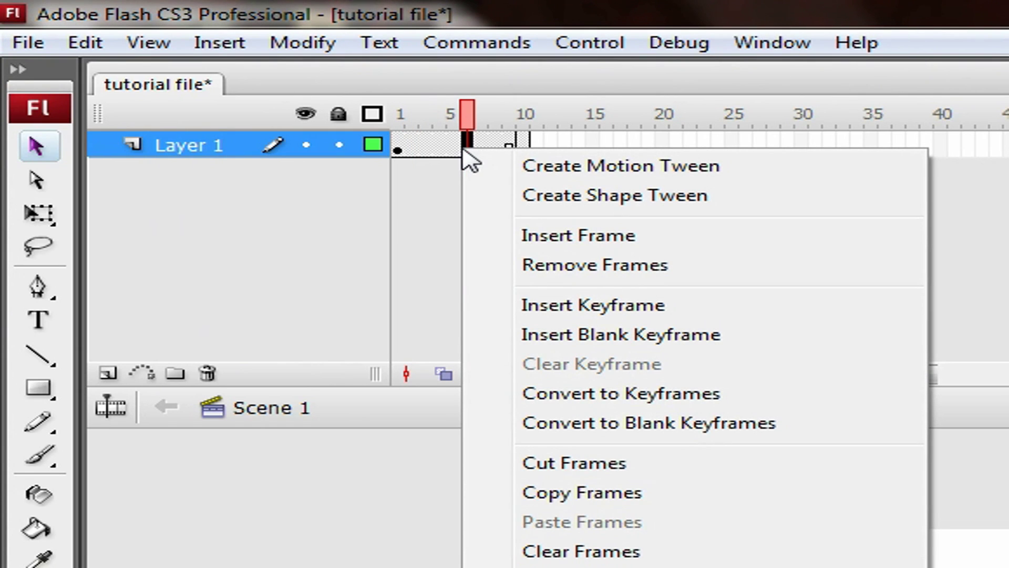
left_click(588, 173)
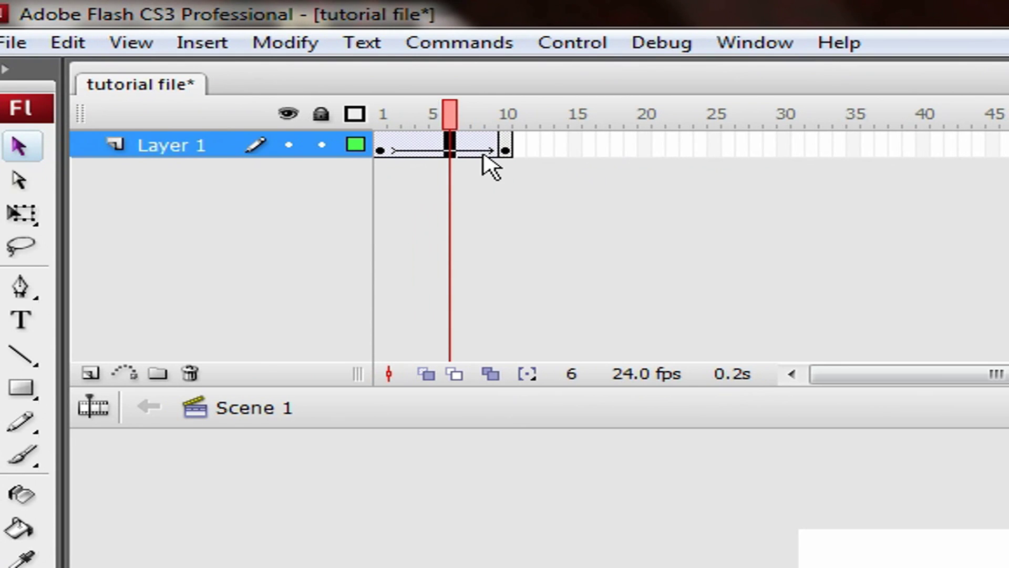
Try a blank keyframe at frame 11 and cut the content of frame 10, restoring the tween and removing frame 11
right_click(505, 151)
left_click(634, 338)
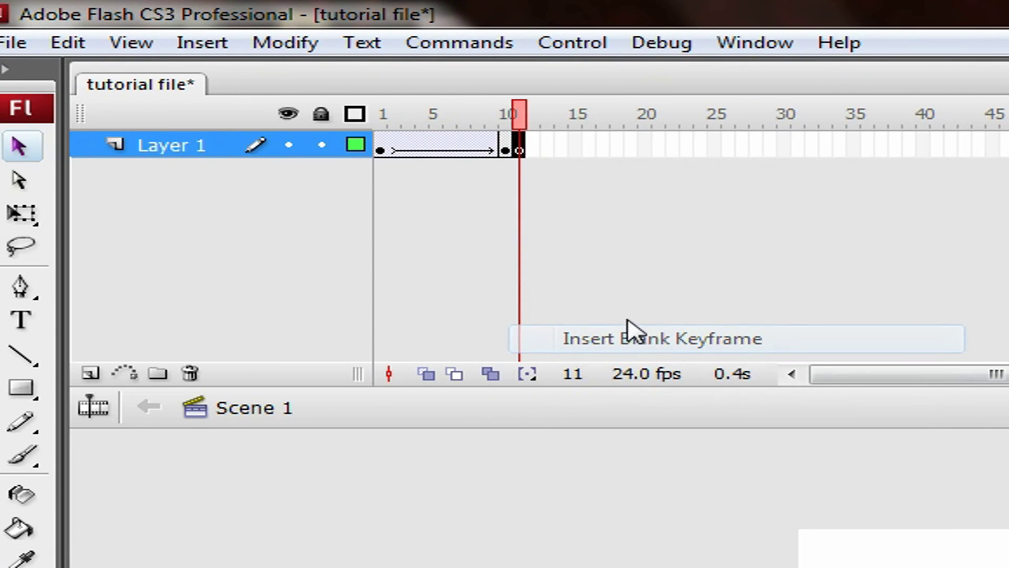
right_click(510, 150)
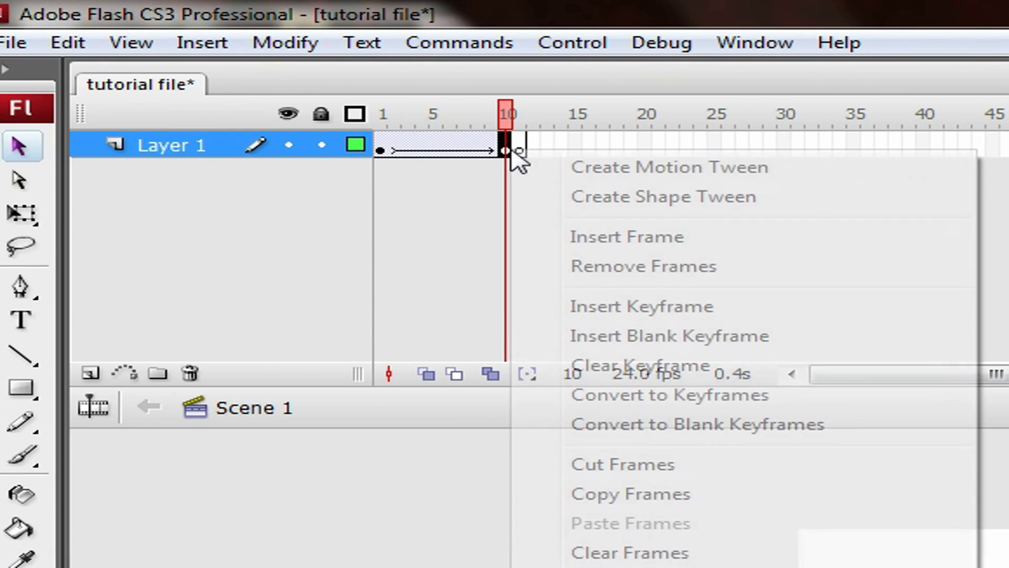
left_click(570, 465)
left_click(387, 129)
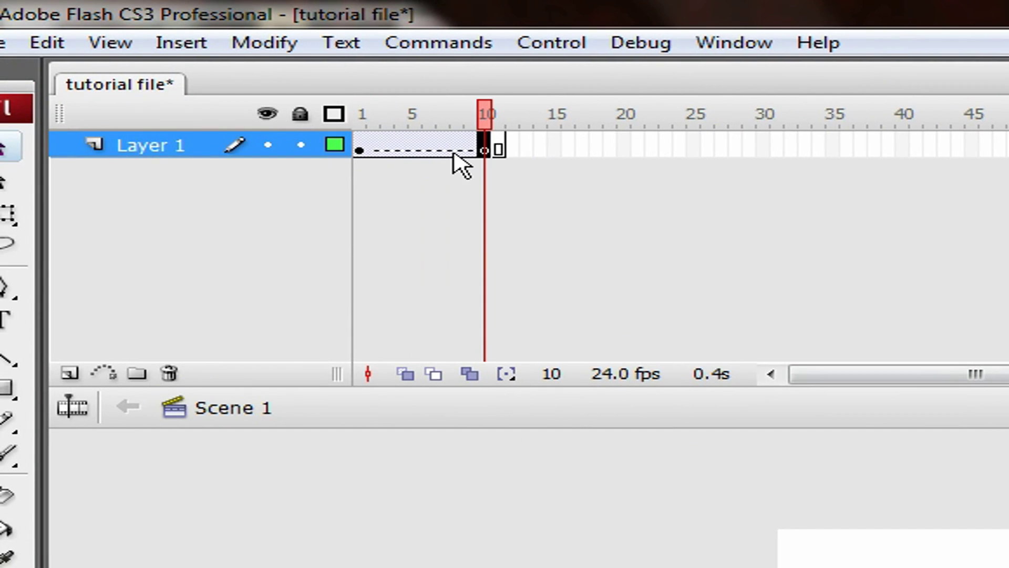
right_click(508, 151)
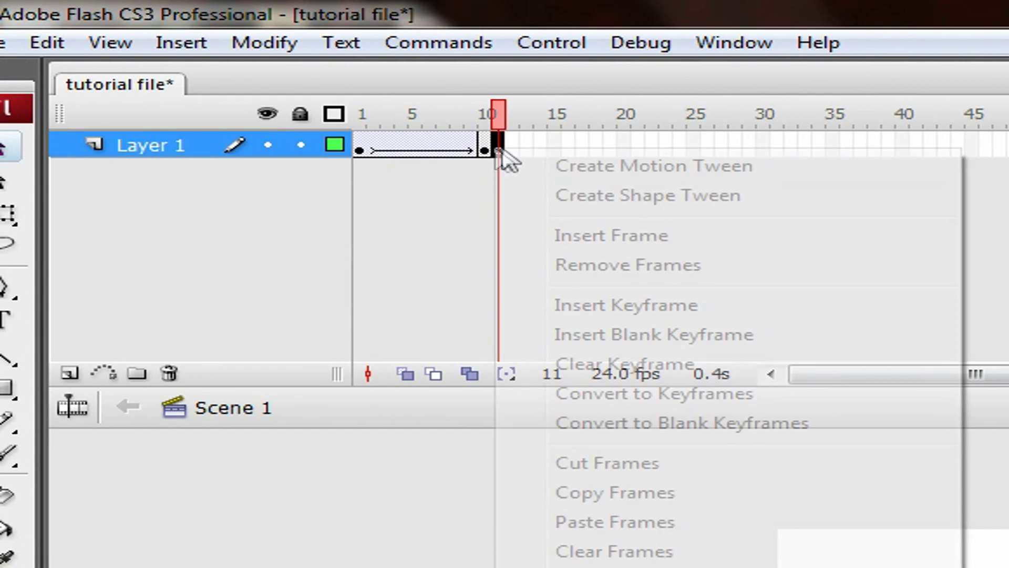
left_click(595, 264)
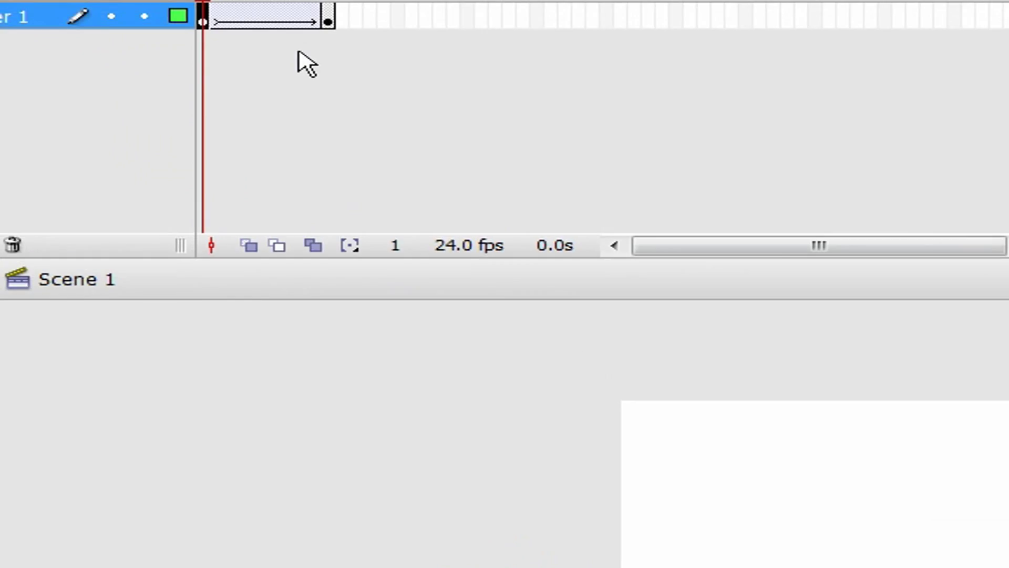
Review Sonic's motion along the tween, the keyframes inside Symbol 1 and the options available for the instance
left_click(346, 108)
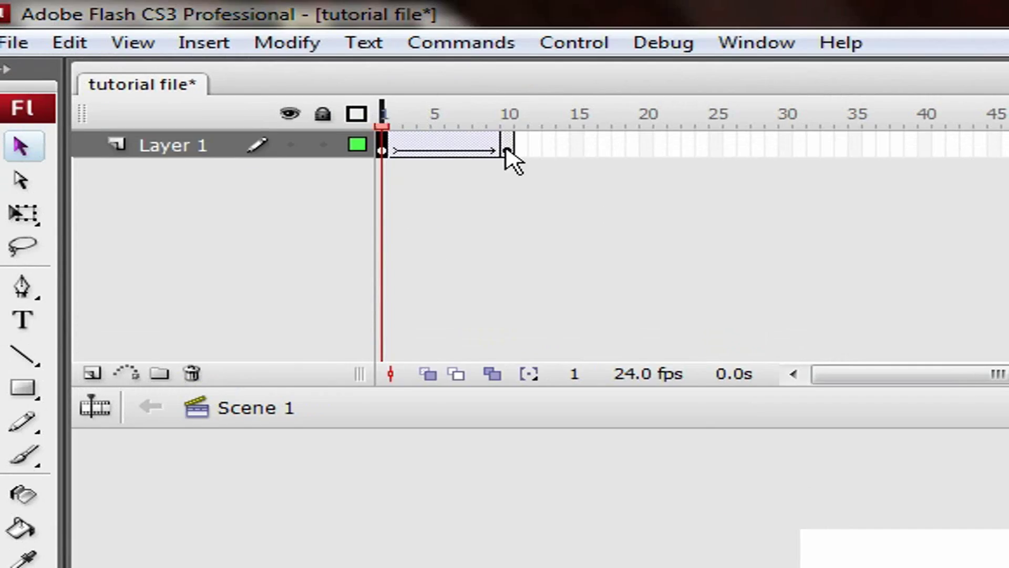
left_click(506, 149)
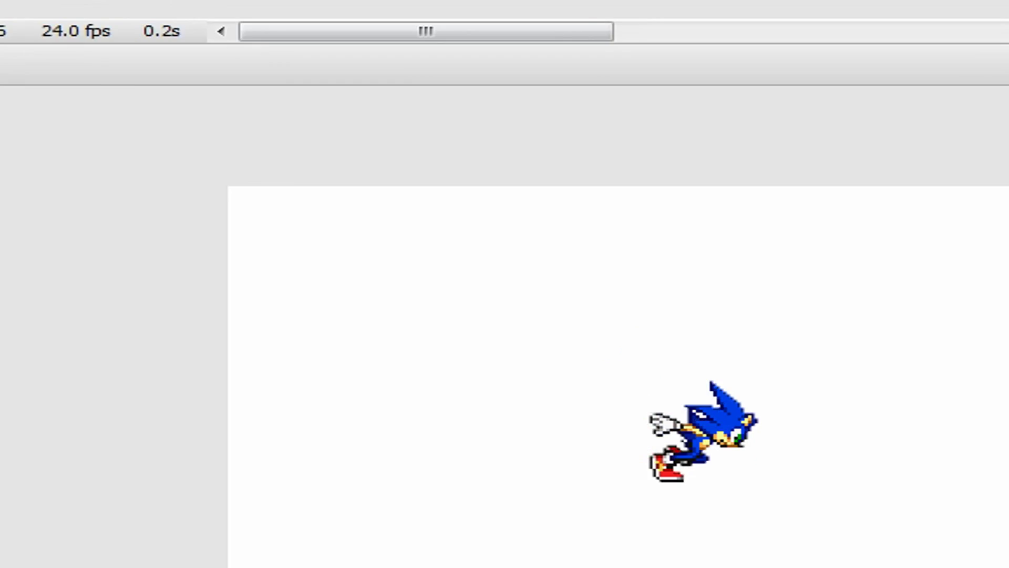
left_click(186, 17)
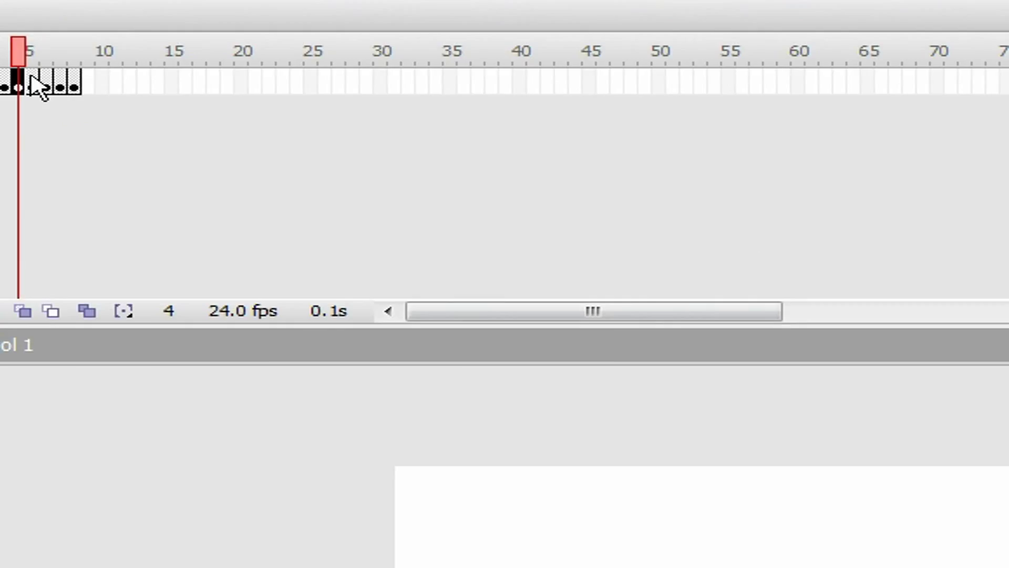
left_click(32, 84)
left_click(120, 360)
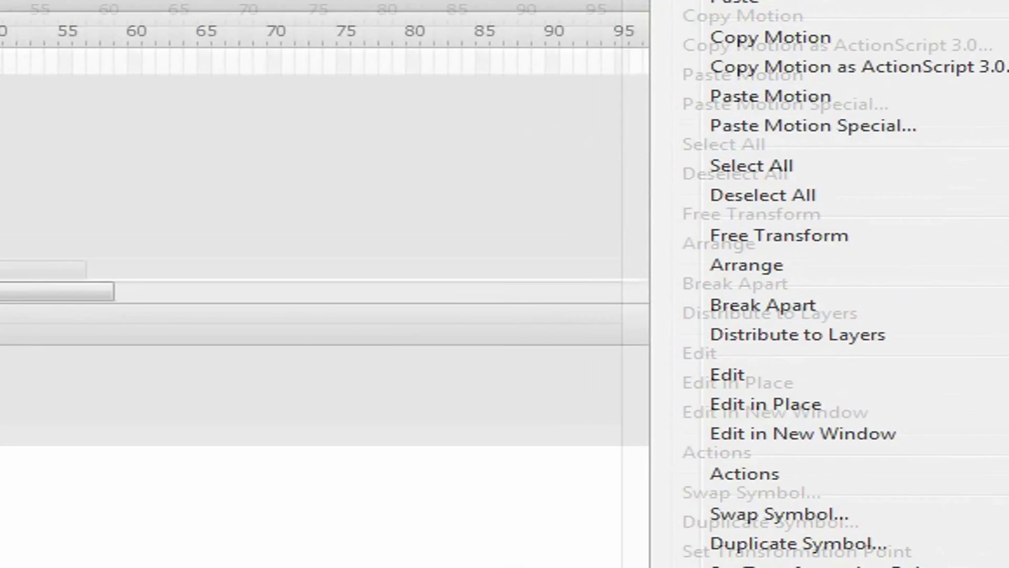
key("Escape")
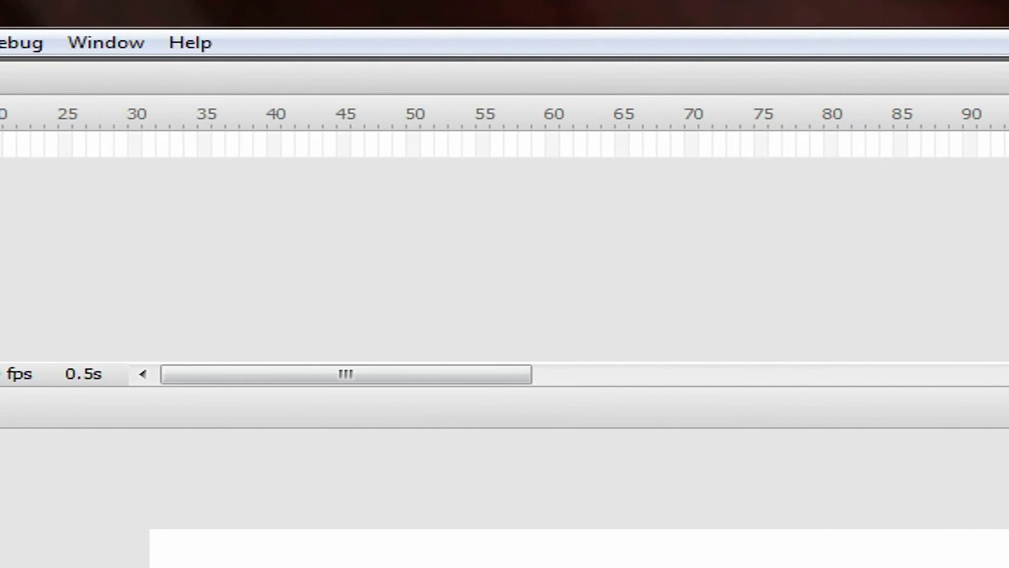
Remove the selected frames from the main timeline and minimize the phone application that covers the stage
right_click(0, 146)
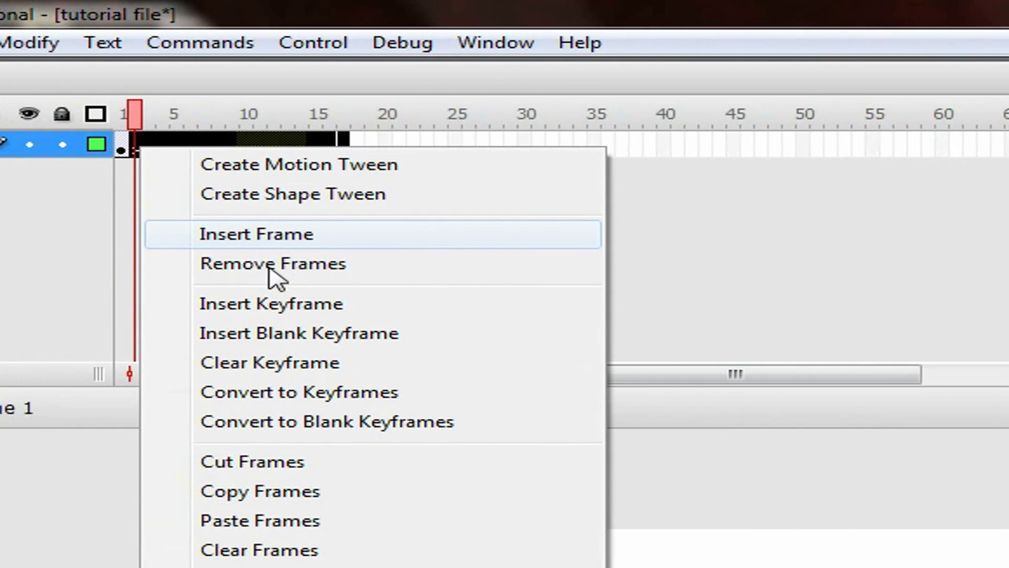
left_click(272, 264)
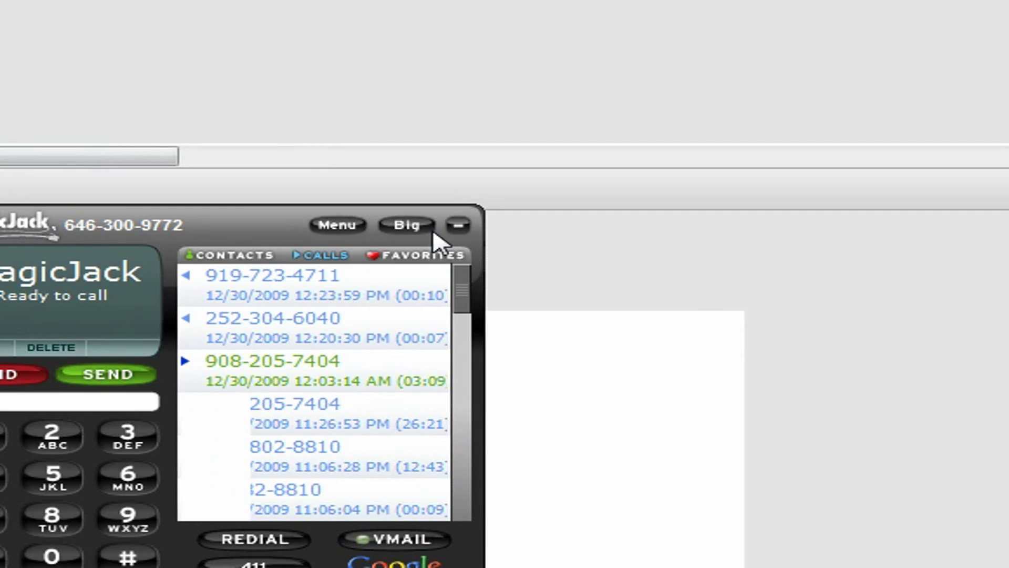
left_click(457, 226)
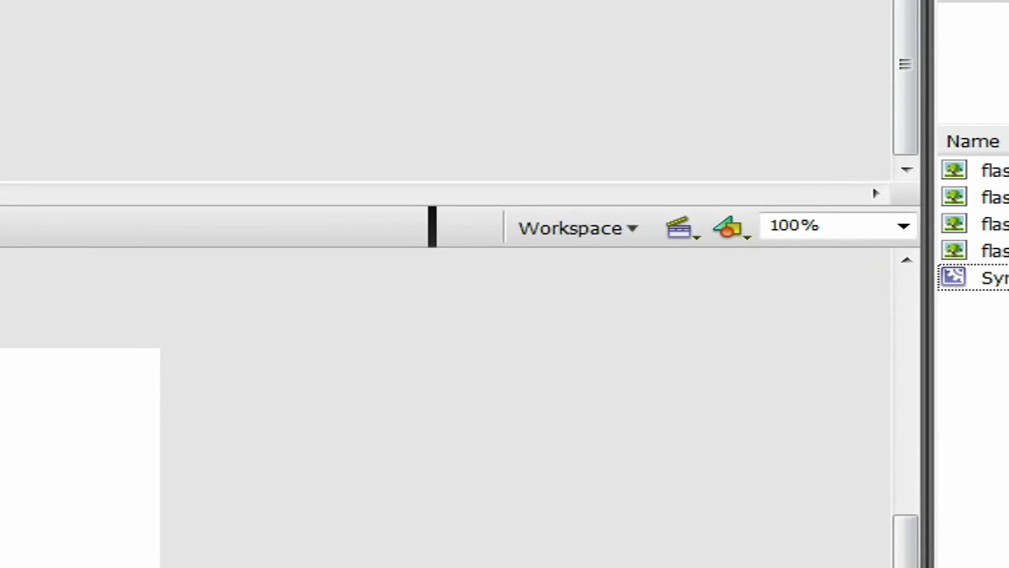
Change the type of Symbol 1 in the library from Movie Clip to Graphic
right_click(837, 287)
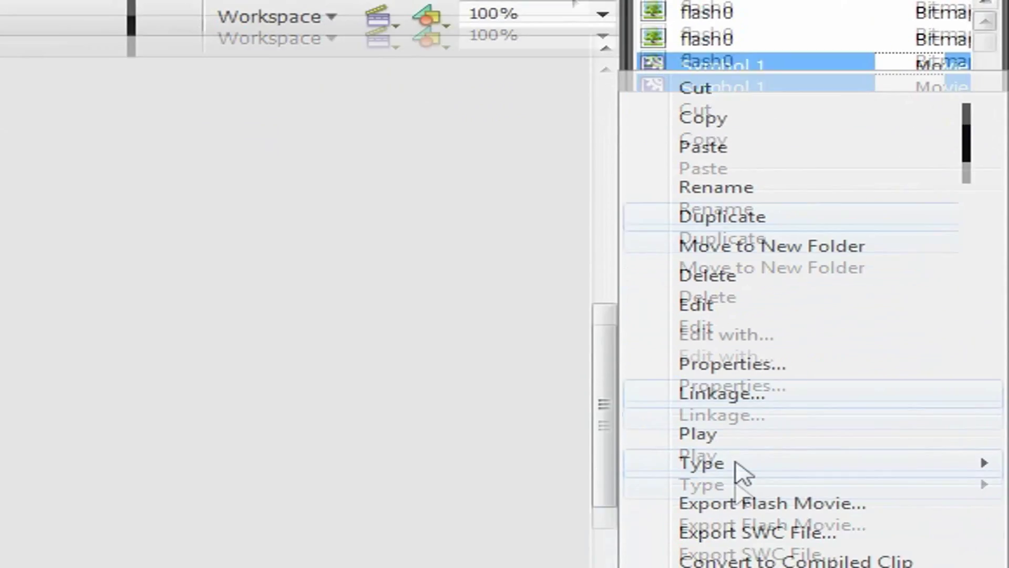
mouse_move(867, 567)
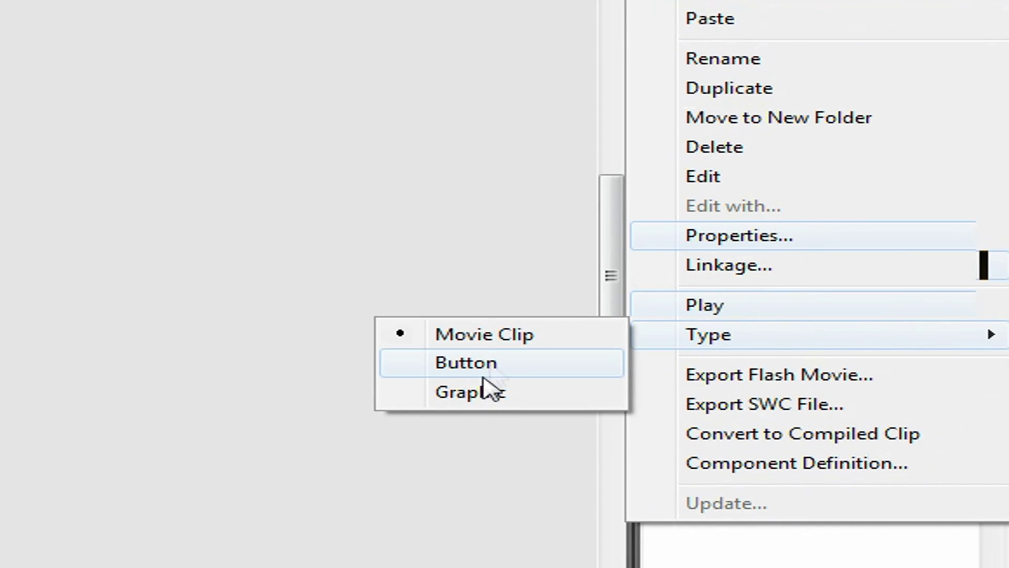
left_click(466, 398)
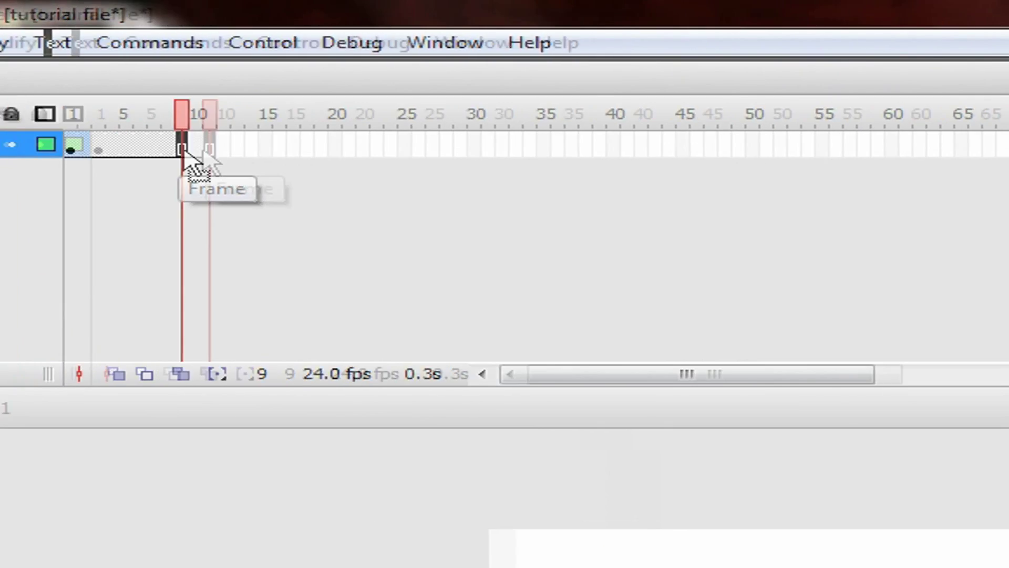
Scrub through frames 1 to 9 to preview the run cycle directly on the main timeline
left_click(270, 153)
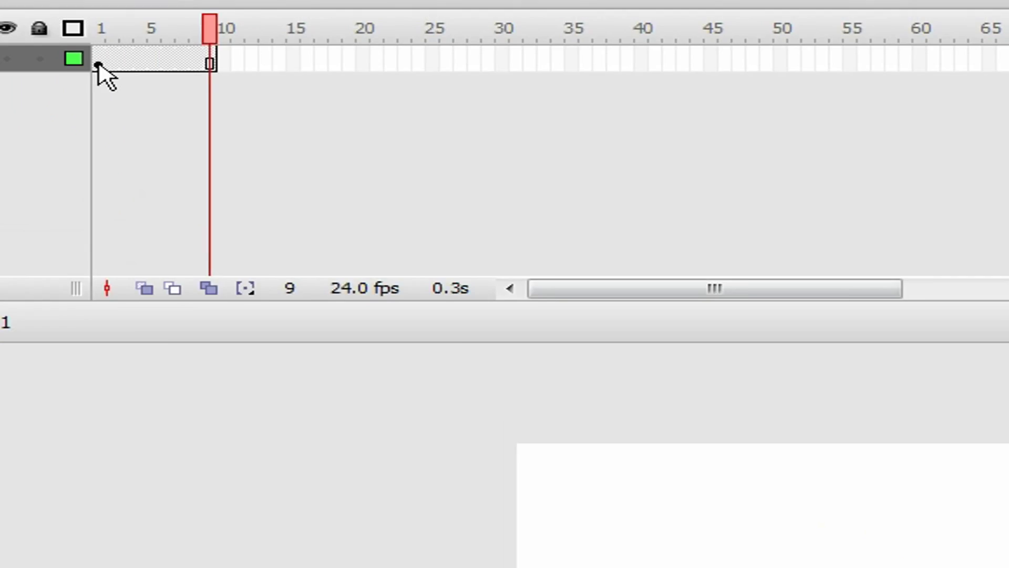
left_click(99, 63)
left_click_drag(298, 152, 320, 147)
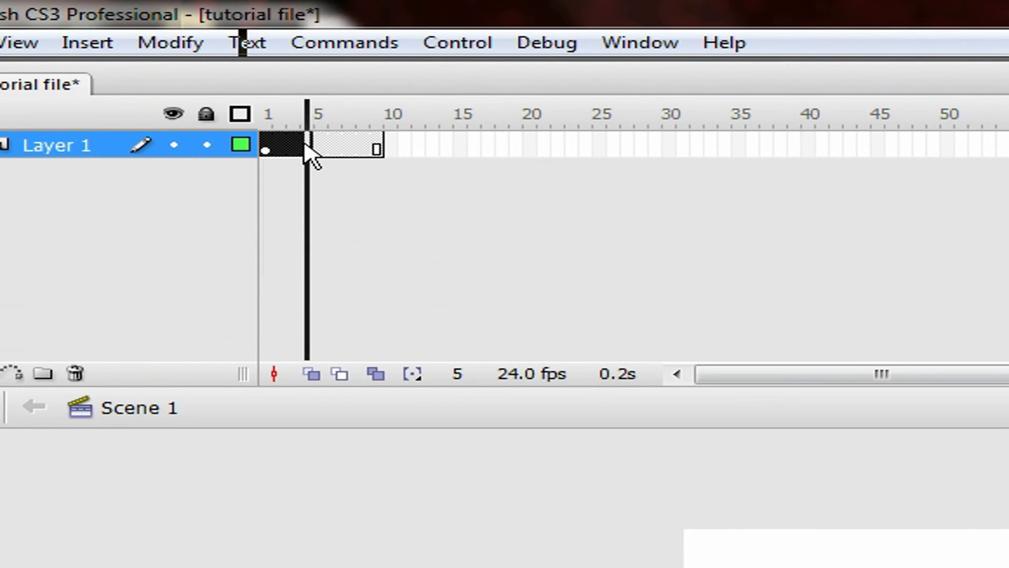
left_click(269, 125)
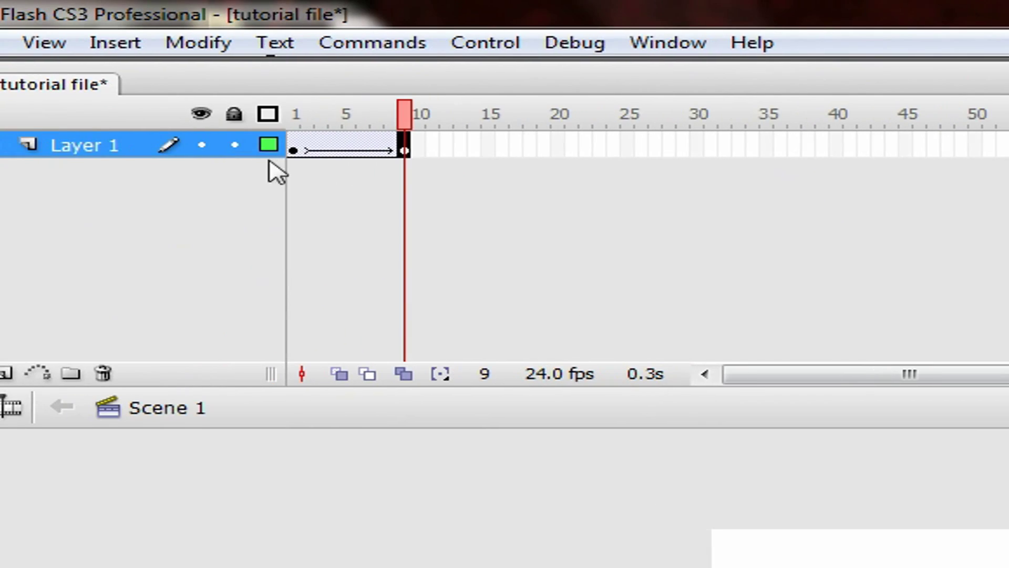
Preview the tweened run on Layer 1 and inspect the selected graphic instance's properties
left_click_drag(329, 151, 355, 146)
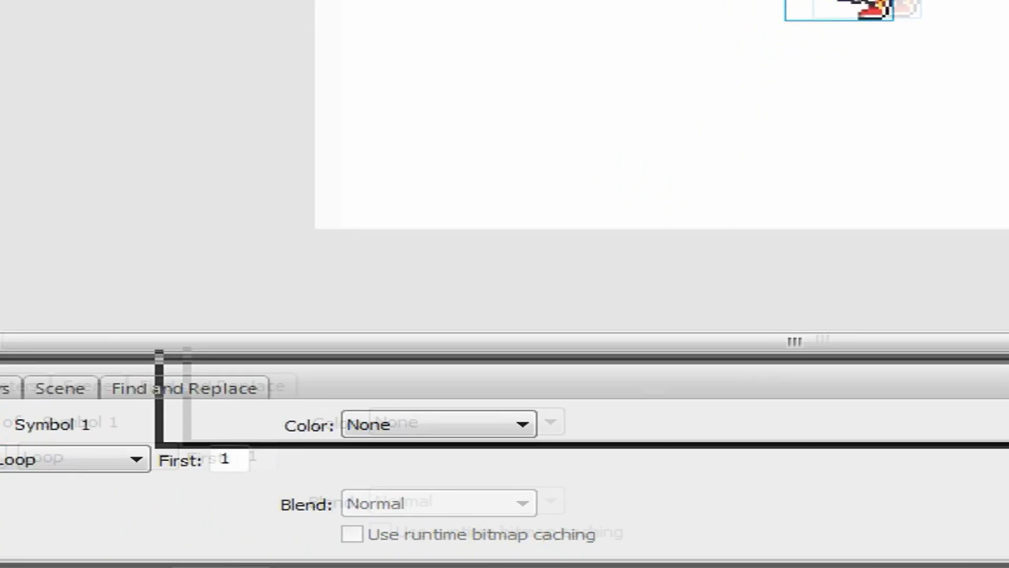
left_click(29, 390)
left_click(146, 391)
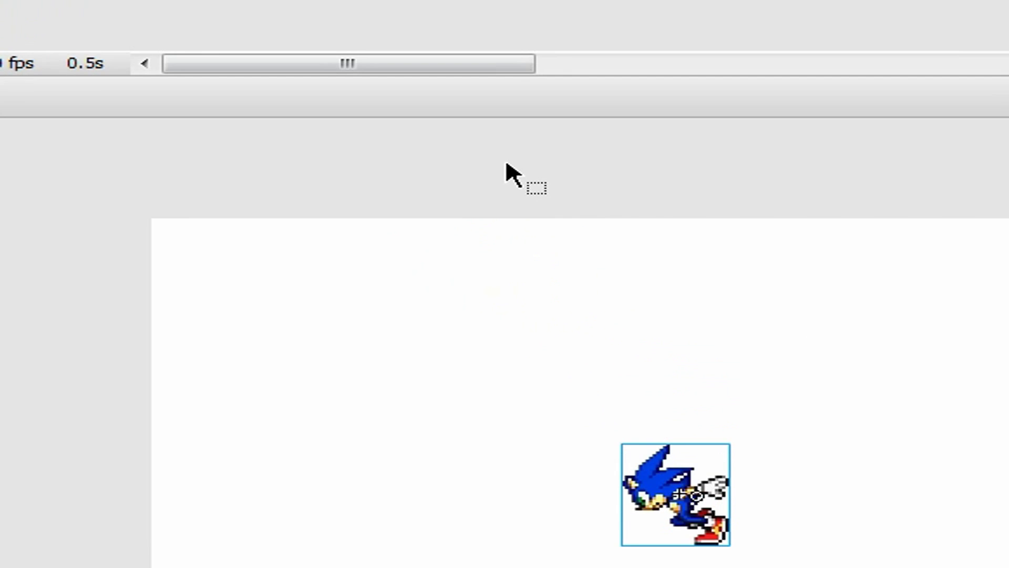
Undo the last change to the sprite and select the enlarged Sonic for Free Transform
key("F7")
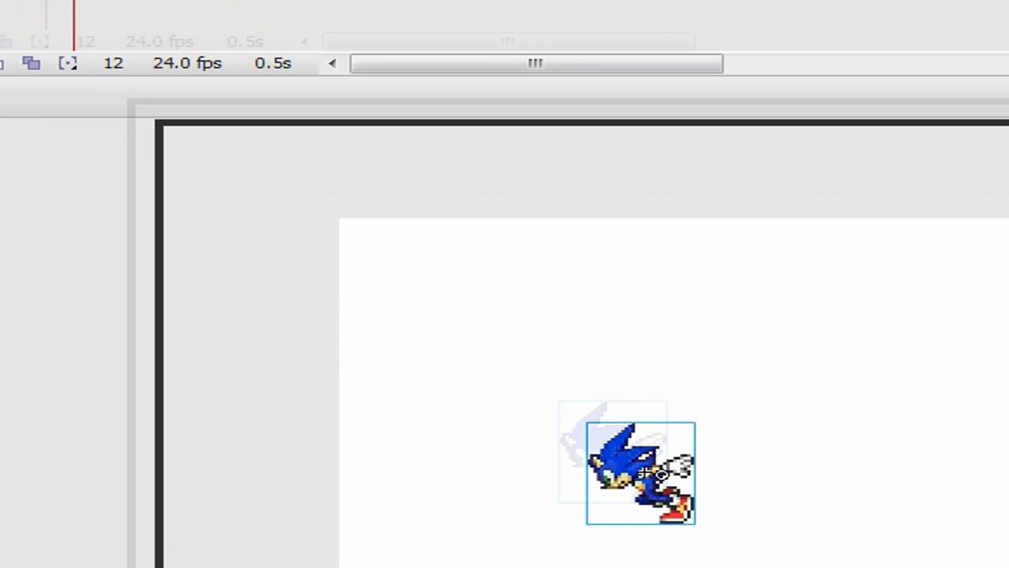
left_click_drag(871, 536, 904, 563)
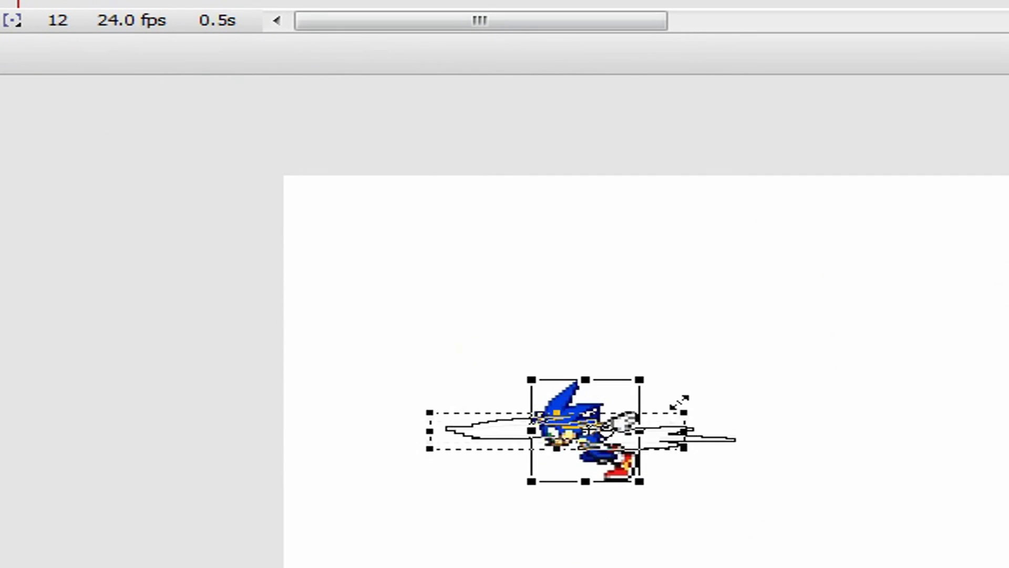
key("ctrl+z")
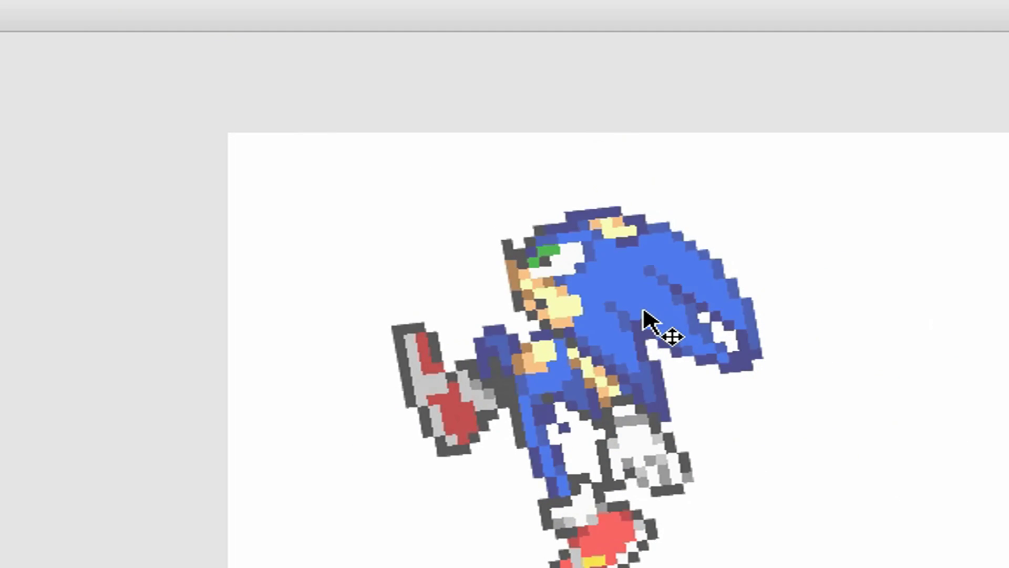
left_click(650, 322)
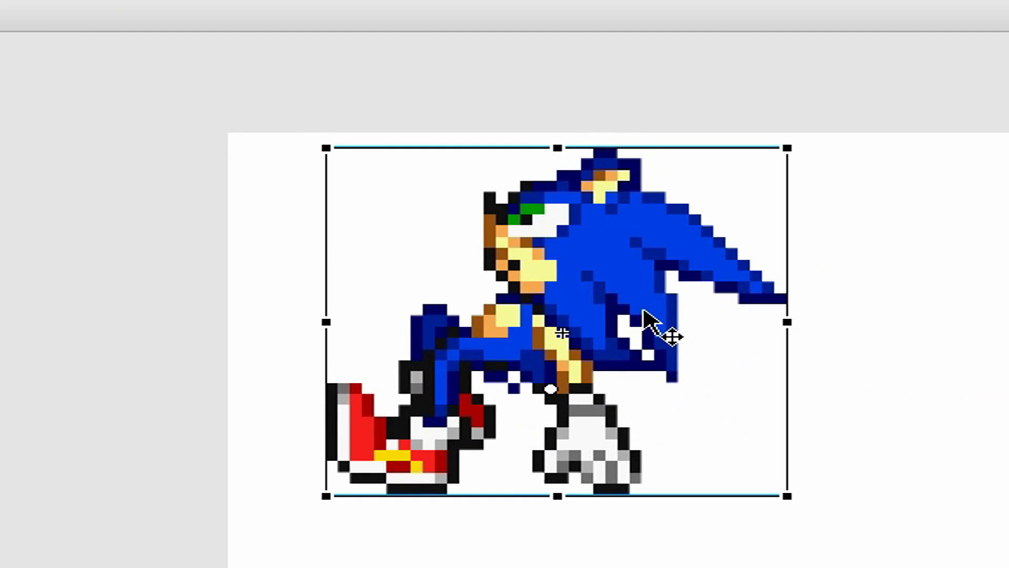